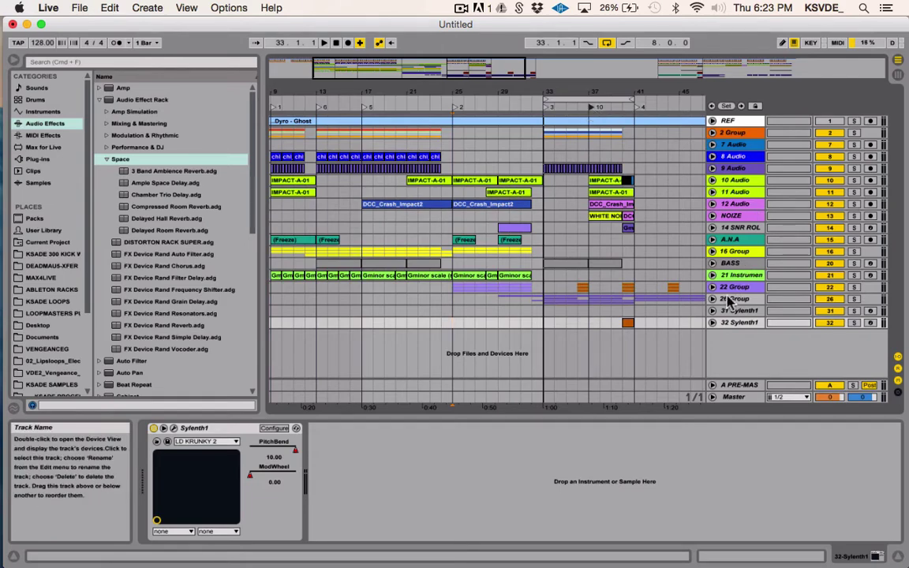
Unfold 26 Group and zoom the arrangement out to show its Spire and Massive tracks
{"action": "left_click", "coordinate": [712, 299]}
{"action": "left_click_drag", "start_coordinate": [479, 70], "coordinate": [474, 63]}
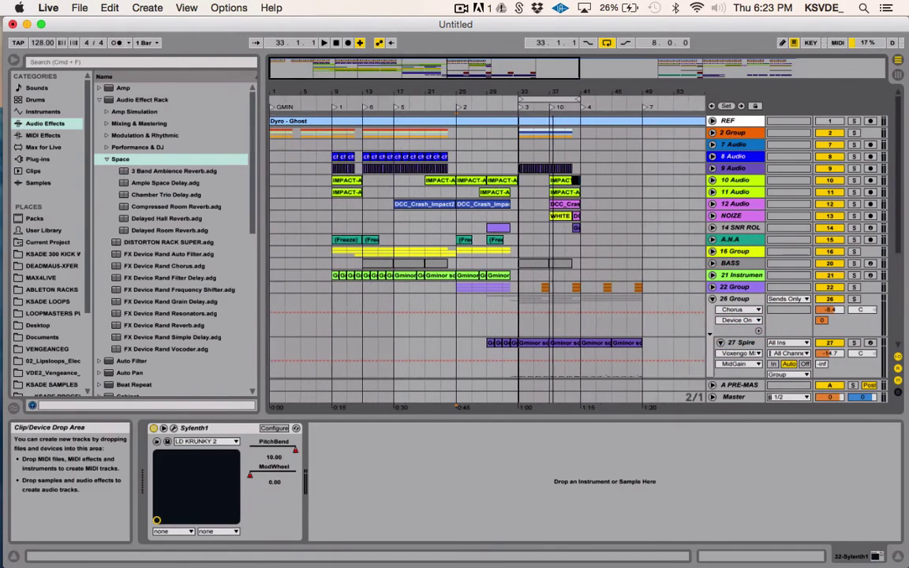
{"action": "scroll", "coordinate": [904, 215], "scroll_direction": "down", "scroll_amount": 3}
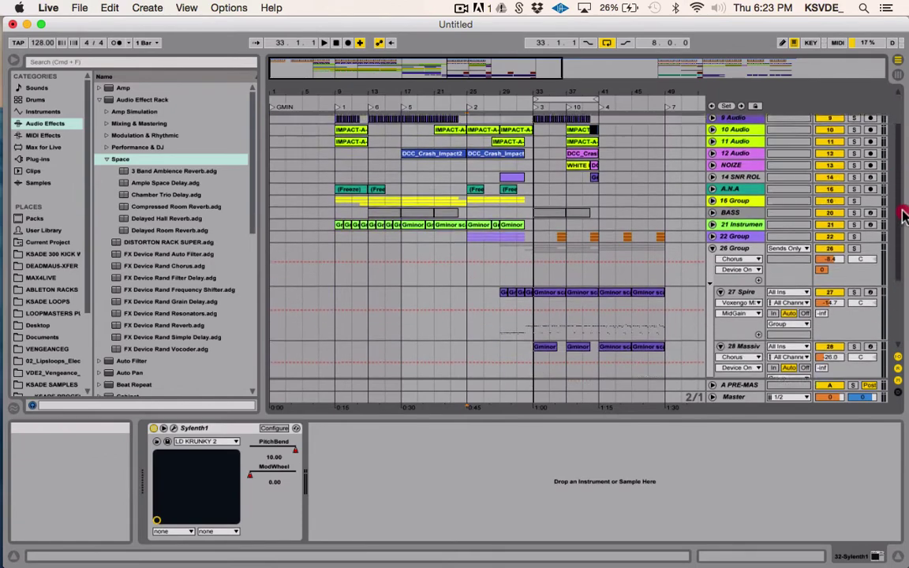
{"action": "left_click_drag", "start_coordinate": [903, 215], "coordinate": [904, 234]}
Solo 26 Group, then select 27 Spire to display its devices
{"action": "left_click", "coordinate": [739, 192]}
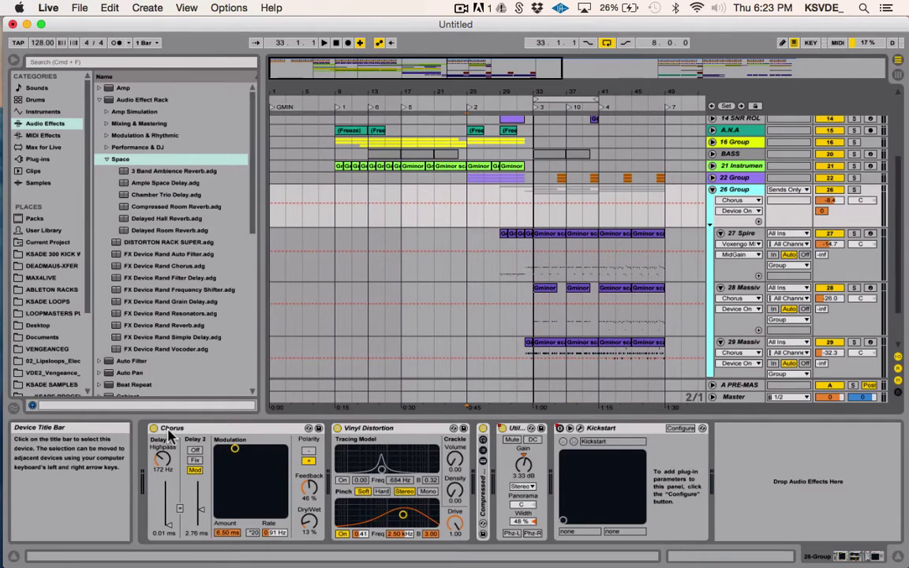
{"action": "left_click", "coordinate": [856, 190]}
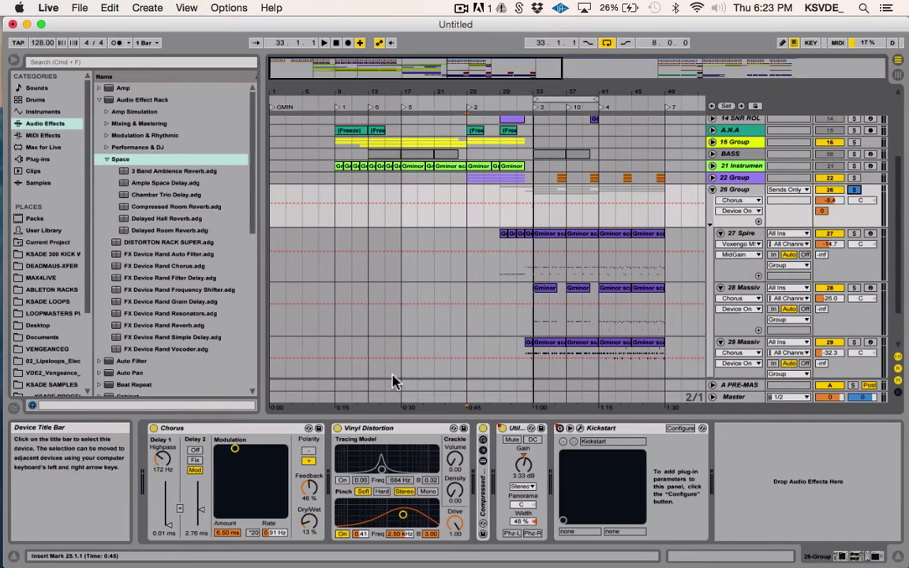
{"action": "left_click", "coordinate": [543, 264]}
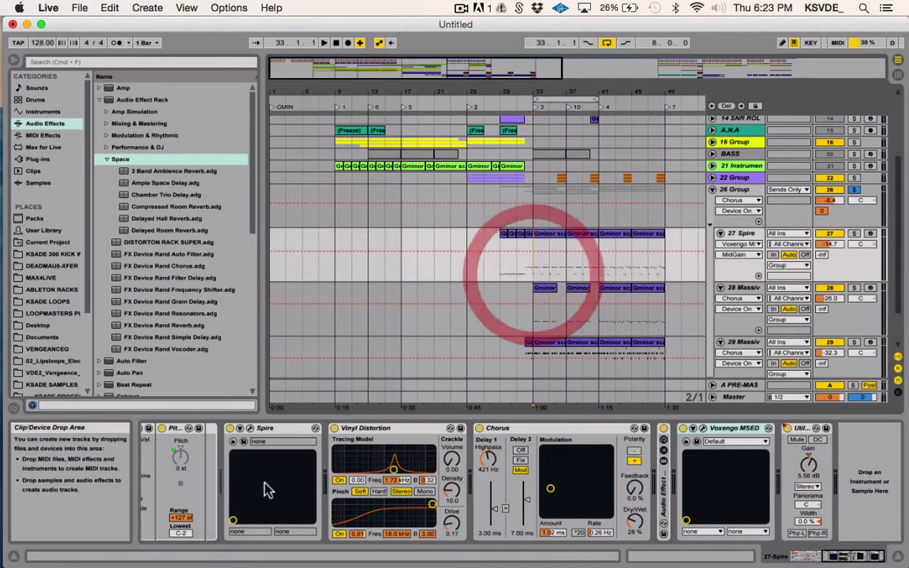
On 26 Group, bypass the Chorus and then re-enable it at 13% Dry/Wet
{"action": "left_click", "coordinate": [730, 191]}
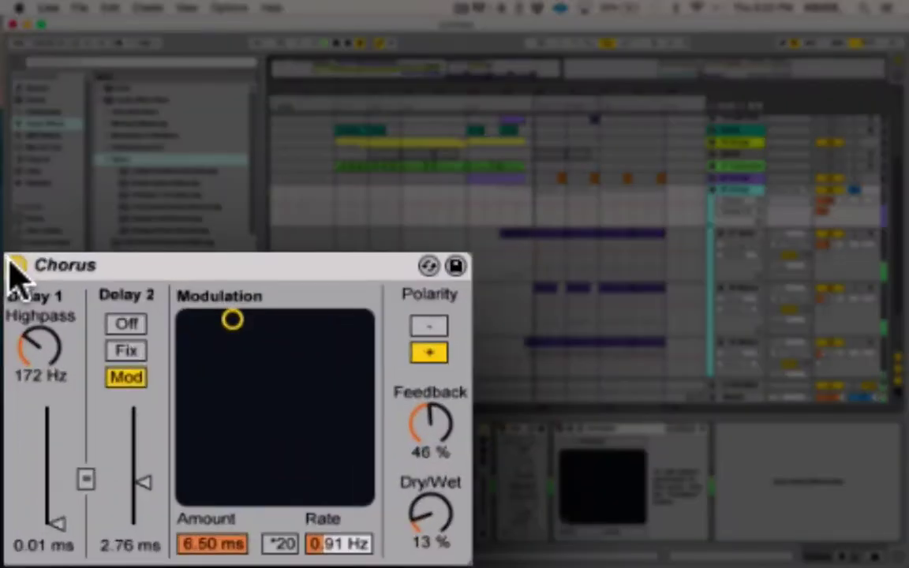
{"action": "left_click", "coordinate": [16, 266]}
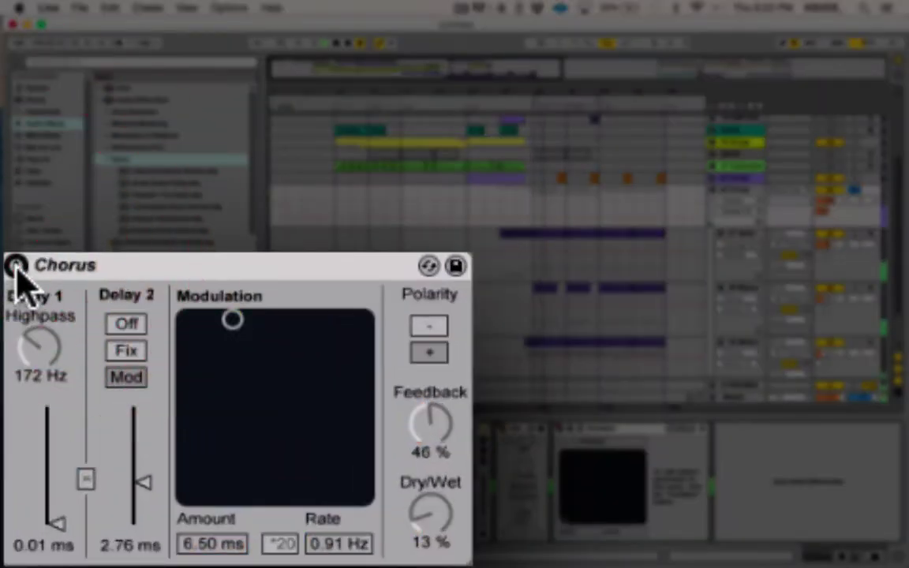
{"action": "left_click", "coordinate": [16, 266]}
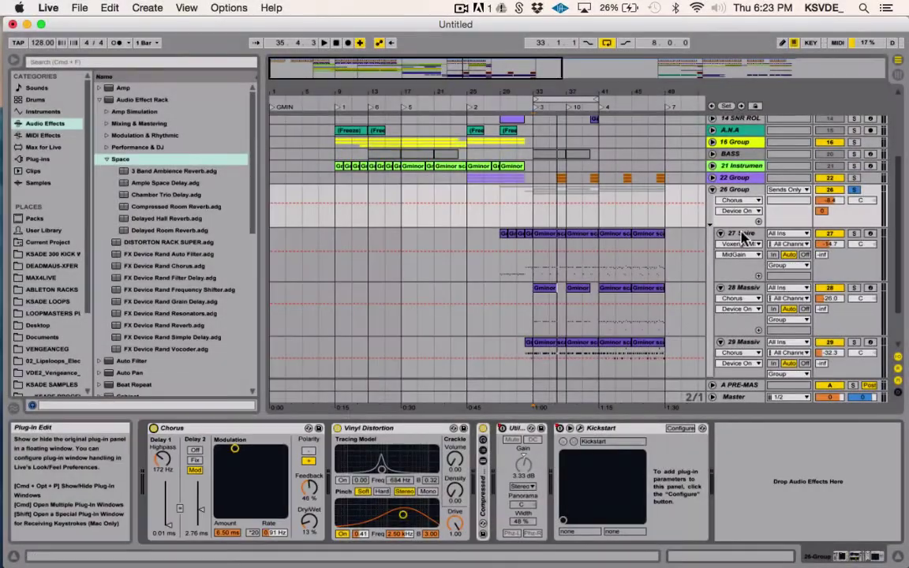
Inspect the chorus on 27 Spire, 28 Massive and 29 Massive, then return to 26 Group
{"action": "left_click", "coordinate": [683, 237]}
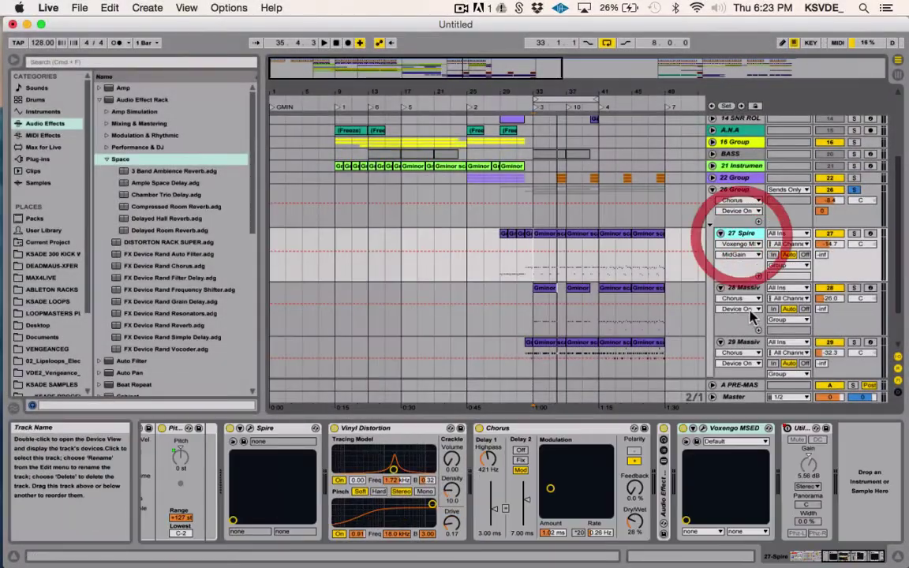
{"action": "left_click", "coordinate": [740, 289]}
{"action": "left_click", "coordinate": [742, 342]}
{"action": "left_click", "coordinate": [732, 192]}
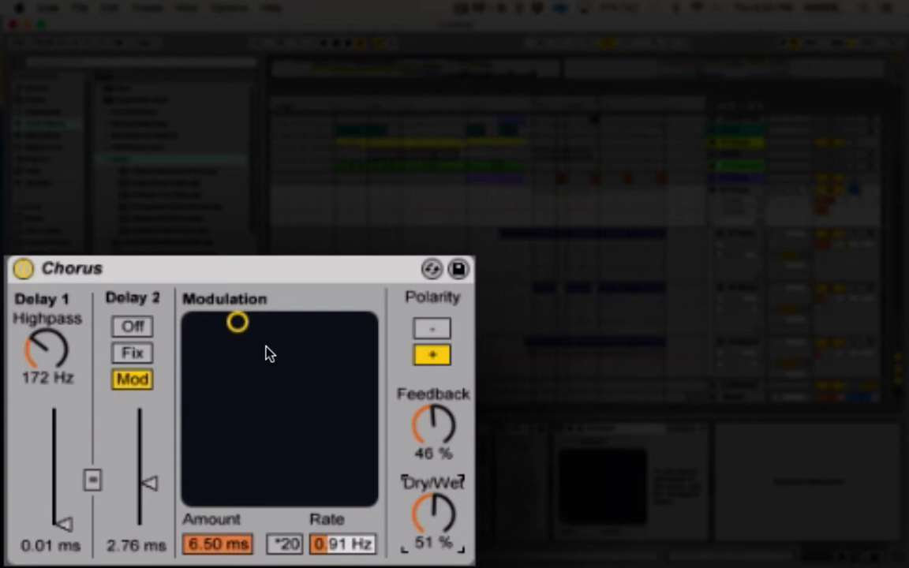
Compare the group Chorus bypassed and active, then raise its Dry/Wet from 51% to 100%
{"action": "left_click", "coordinate": [23, 270]}
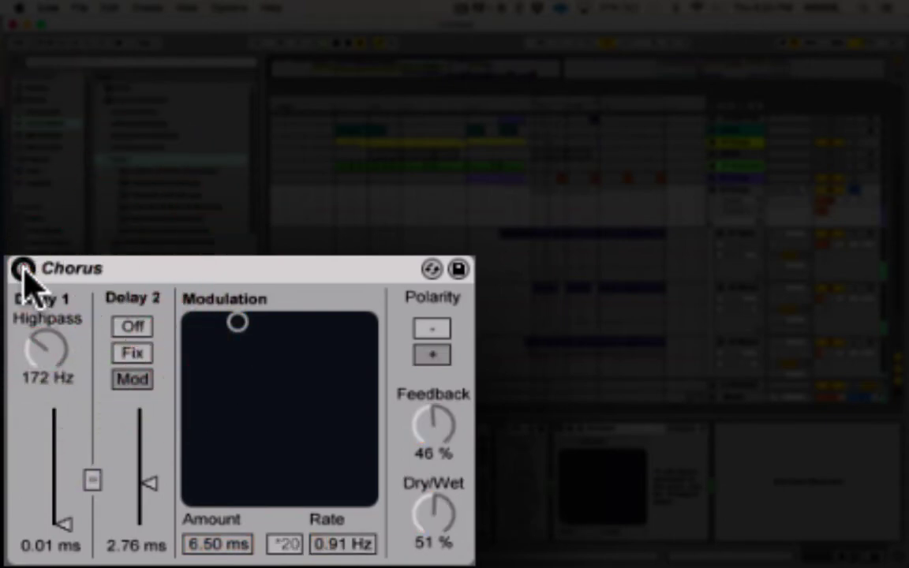
{"action": "left_click", "coordinate": [23, 270]}
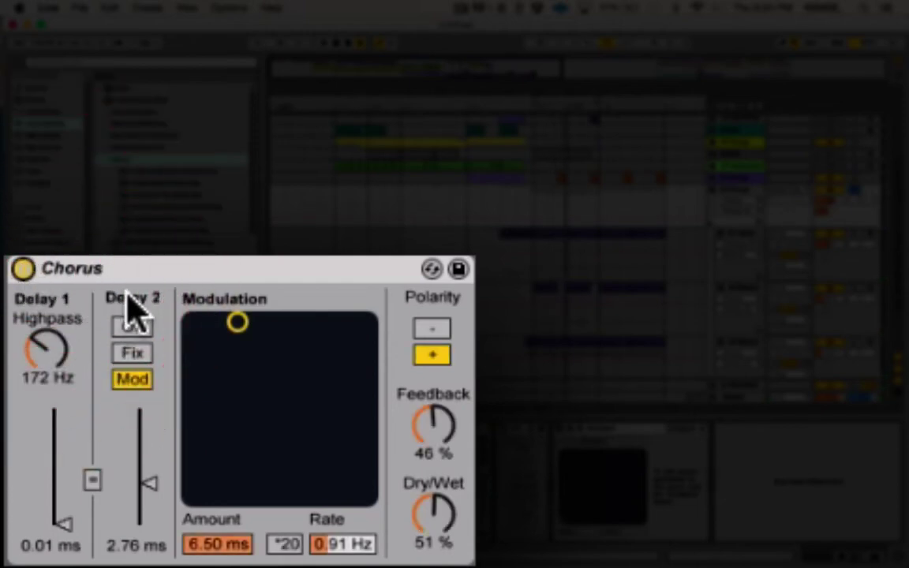
{"action": "left_click", "coordinate": [433, 508]}
{"action": "left_click_drag", "start_coordinate": [433, 507], "coordinate": [434, 474]}
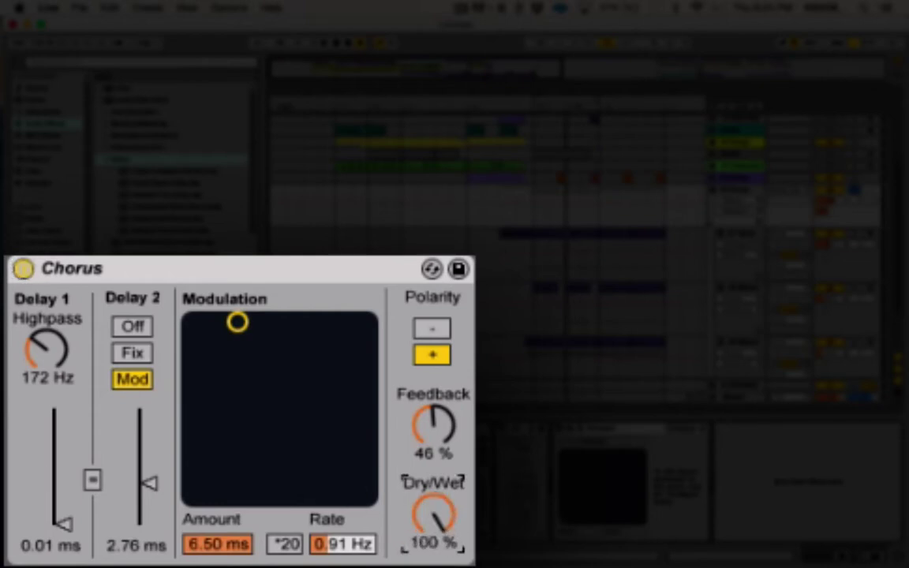
Switch the fully wet Chorus off and on twice to compare, leaving it active
{"action": "left_click", "coordinate": [21, 269]}
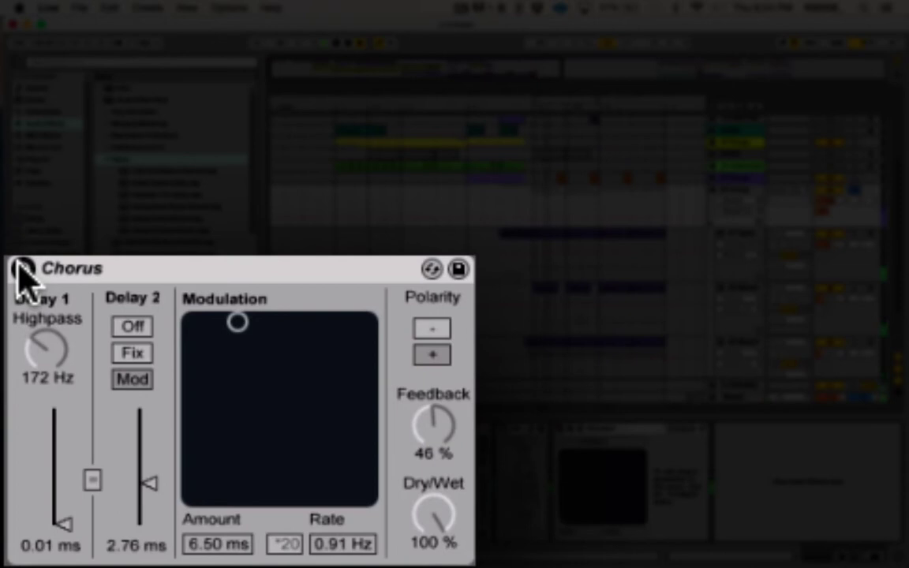
{"action": "left_click", "coordinate": [22, 269]}
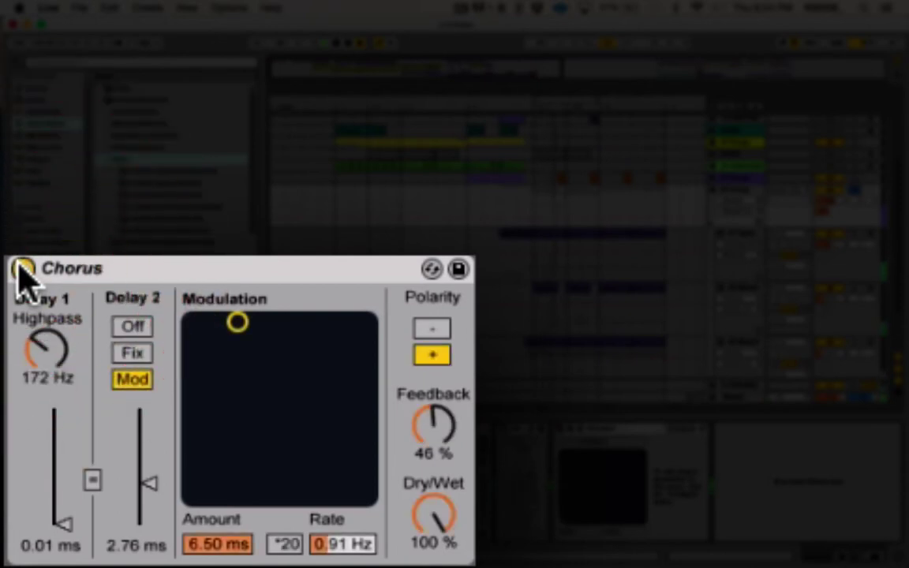
{"action": "left_click", "coordinate": [21, 270]}
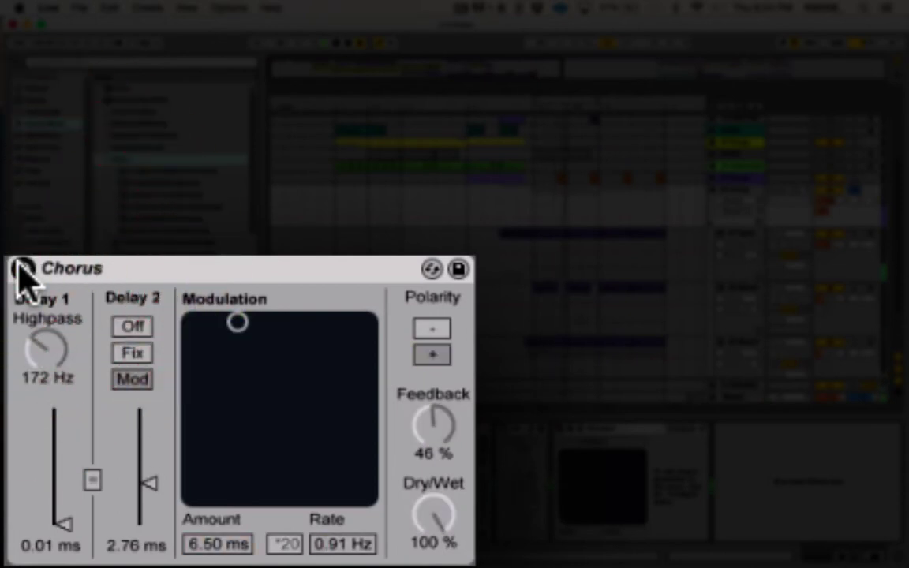
{"action": "left_click", "coordinate": [22, 269]}
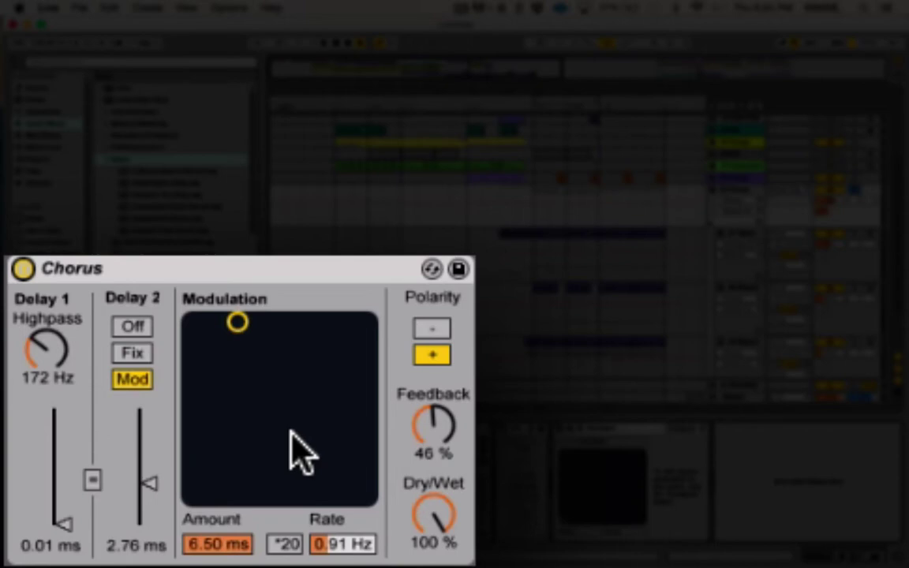
Lower the group Chorus Dry/Wet from 100% to about 13%
{"action": "mouse_move", "coordinate": [433, 504]}
{"action": "left_mouse_down"}
{"action": "mouse_move", "coordinate": [433, 542]}
{"action": "mouse_move", "coordinate": [423, 494]}
{"action": "mouse_move", "coordinate": [426, 502]}
{"action": "left_mouse_up"}
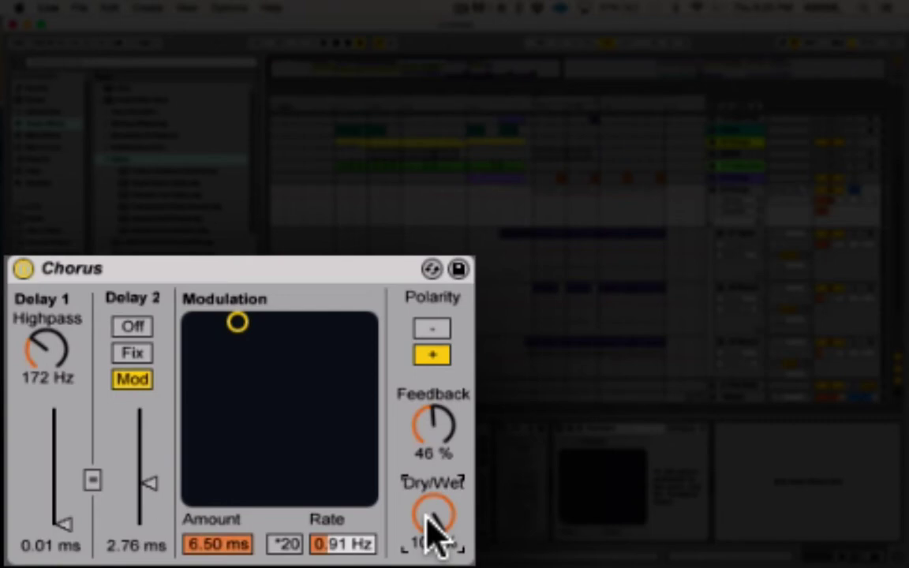
{"action": "left_click_drag", "start_coordinate": [426, 517], "coordinate": [426, 551]}
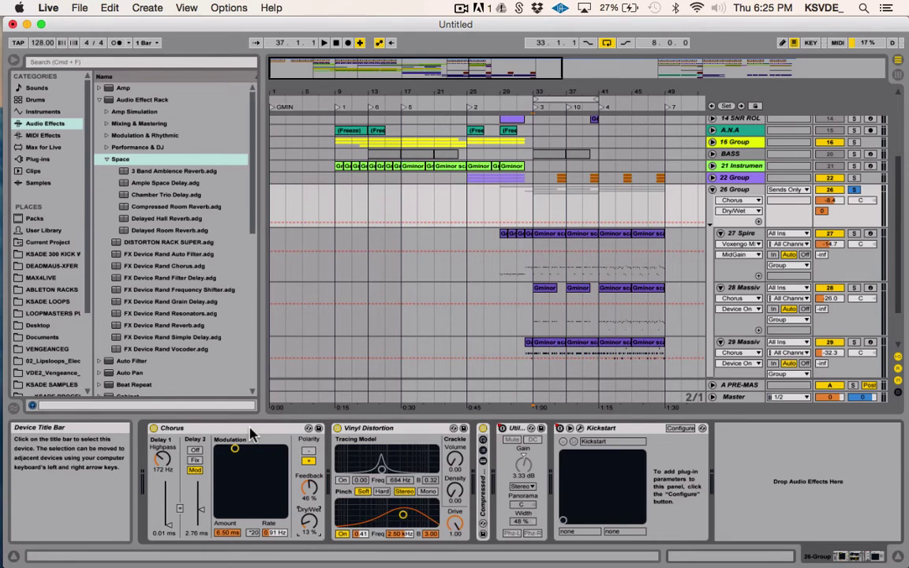
Play from bar 33 while switching the group's Vinyl Distortion off and back on
{"action": "left_click", "coordinate": [385, 428]}
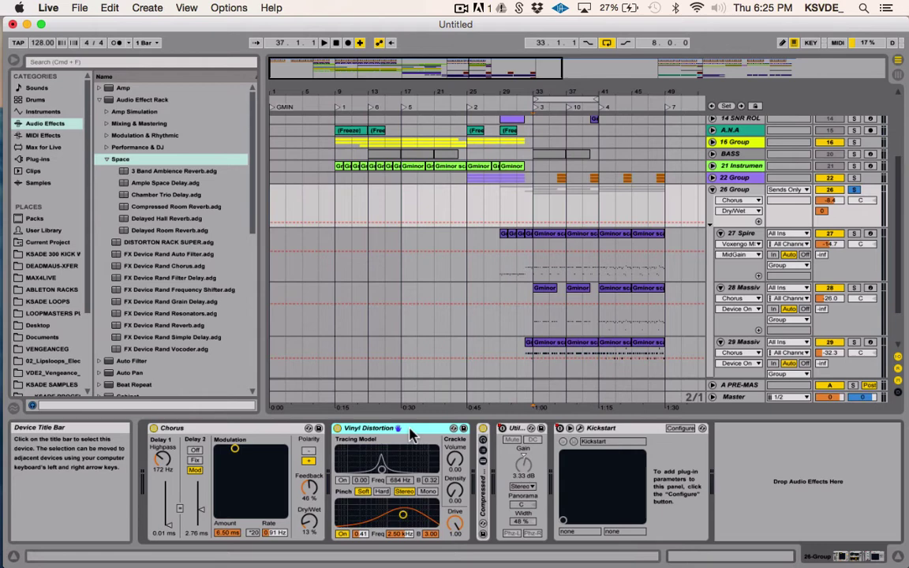
{"action": "left_click", "coordinate": [337, 430]}
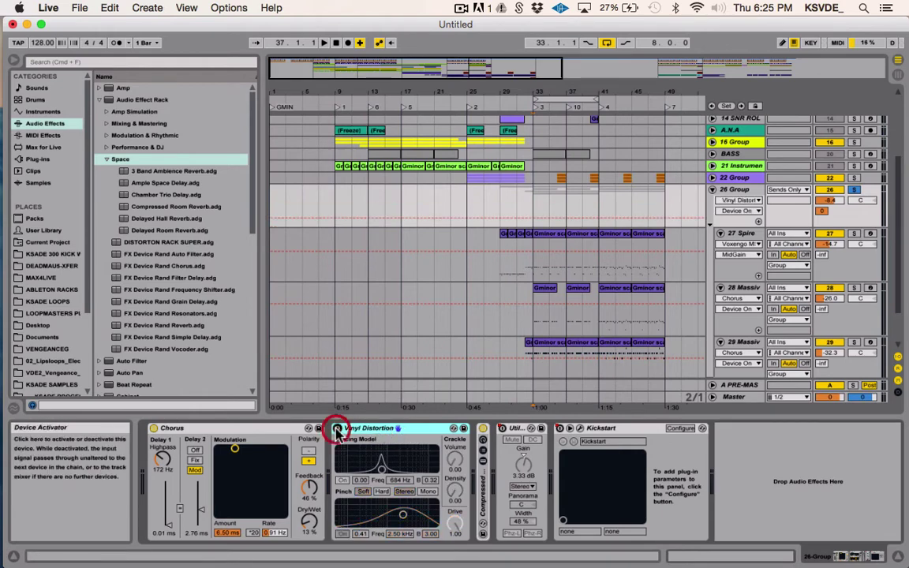
{"action": "left_click", "coordinate": [535, 203]}
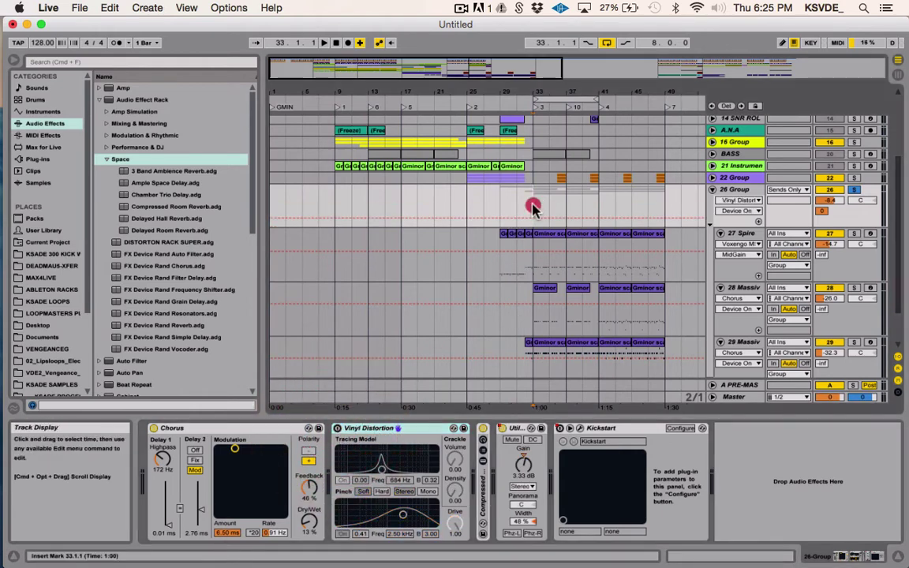
{"action": "key", "text": "space"}
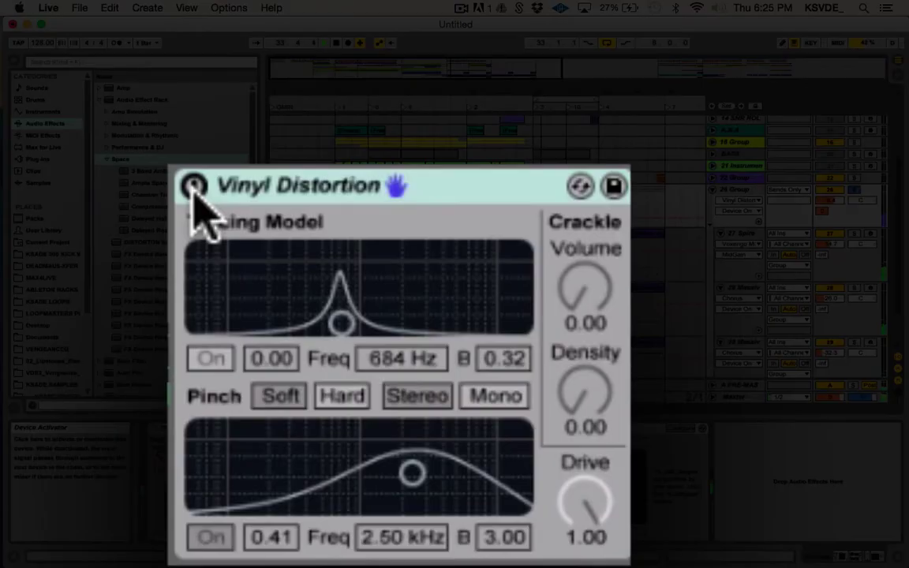
{"action": "left_click", "coordinate": [337, 428]}
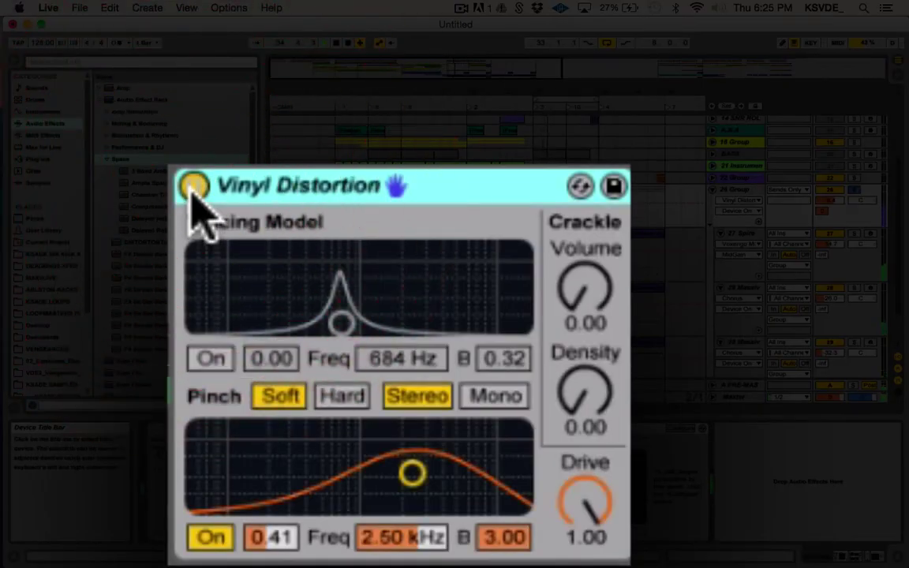
Set Vinyl Distortion Drive to 0.26, compare it bypassed and active, then raise Drive to 1.00
{"action": "left_click", "coordinate": [193, 187]}
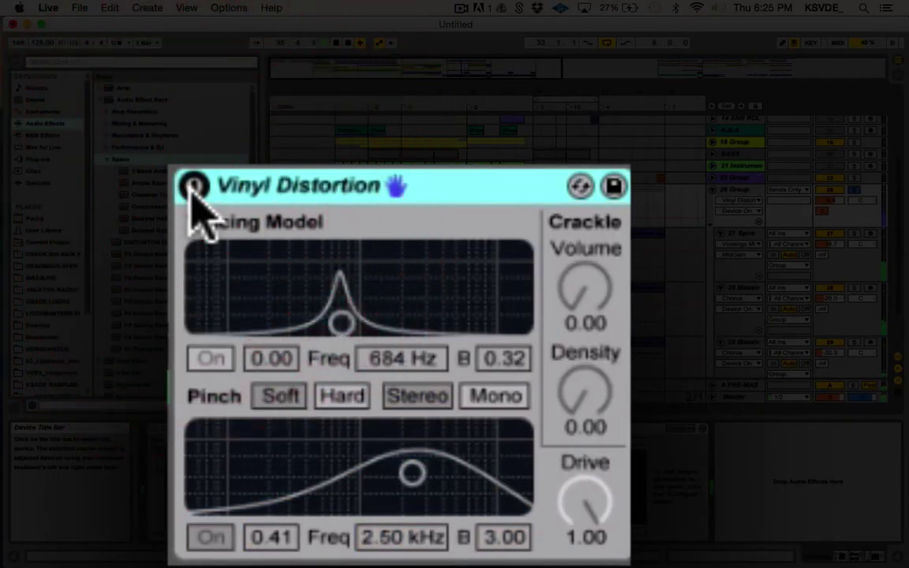
{"action": "left_click", "coordinate": [194, 187]}
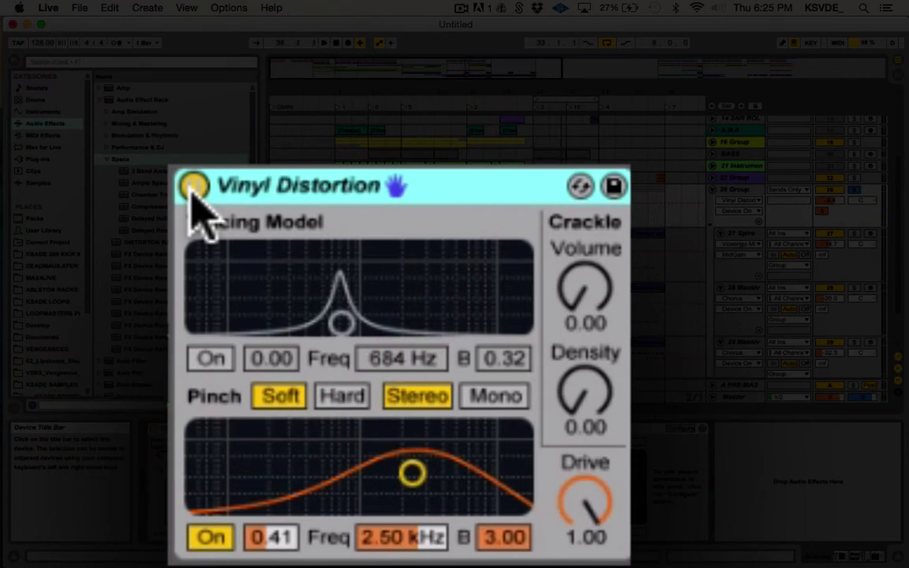
{"action": "left_click_drag", "start_coordinate": [567, 469], "coordinate": [566, 533]}
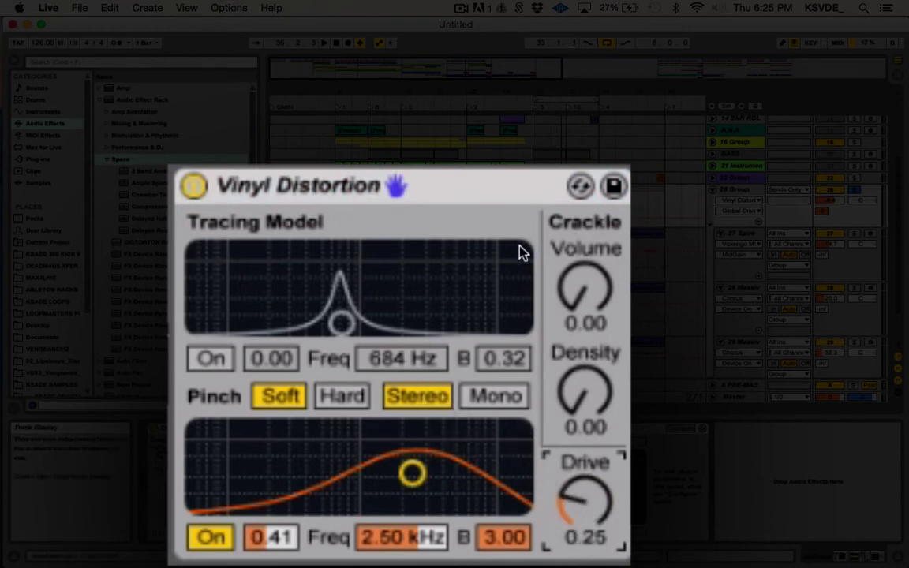
{"action": "left_click", "coordinate": [532, 188]}
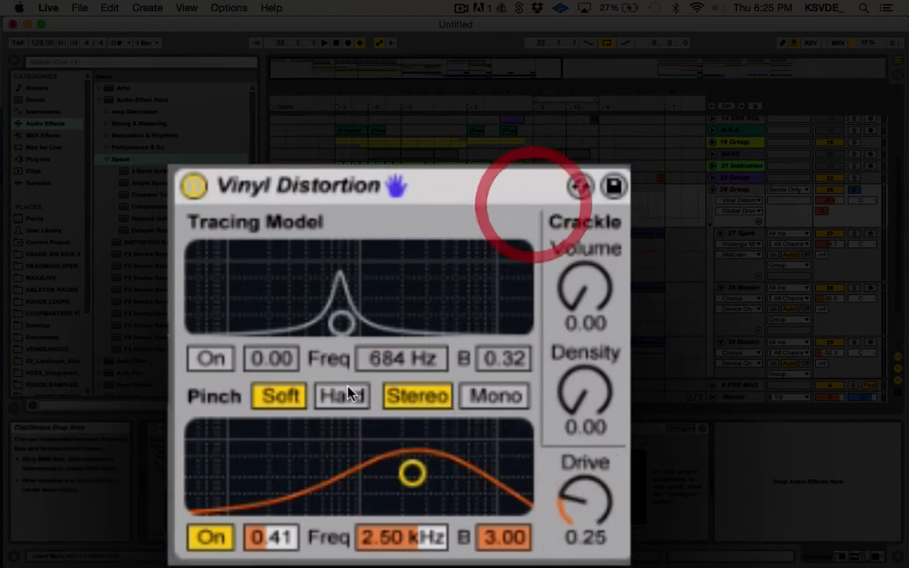
{"action": "left_click", "coordinate": [191, 188]}
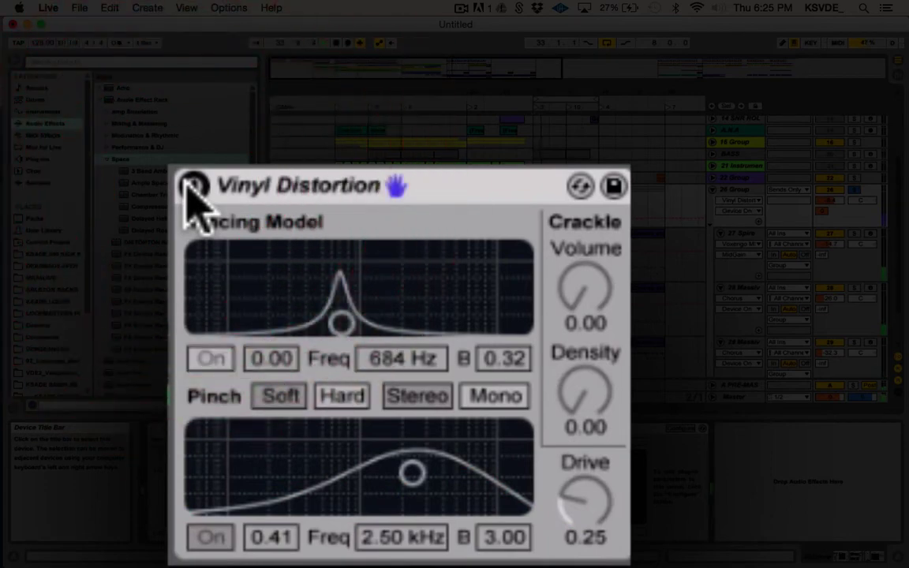
{"action": "left_click", "coordinate": [191, 188]}
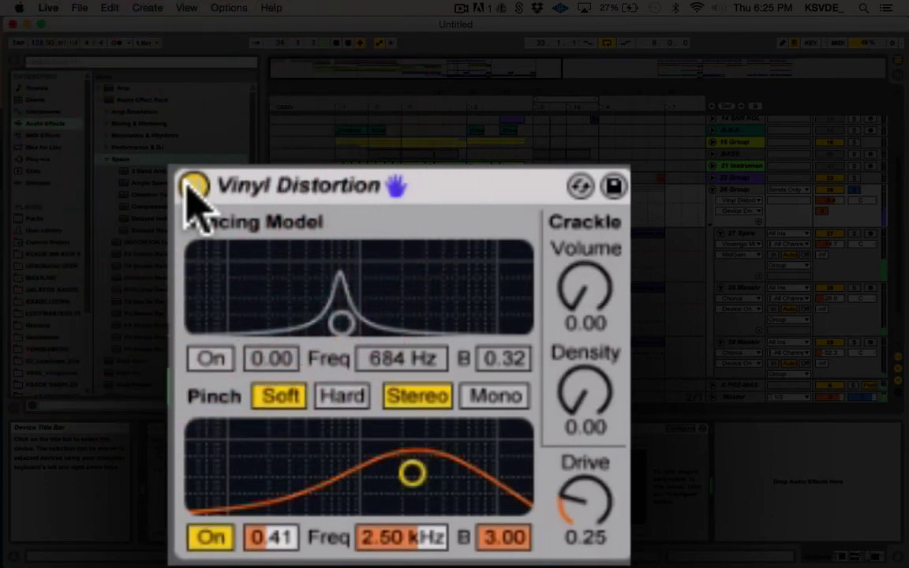
{"action": "left_click", "coordinate": [191, 188]}
{"action": "left_click", "coordinate": [191, 188]}
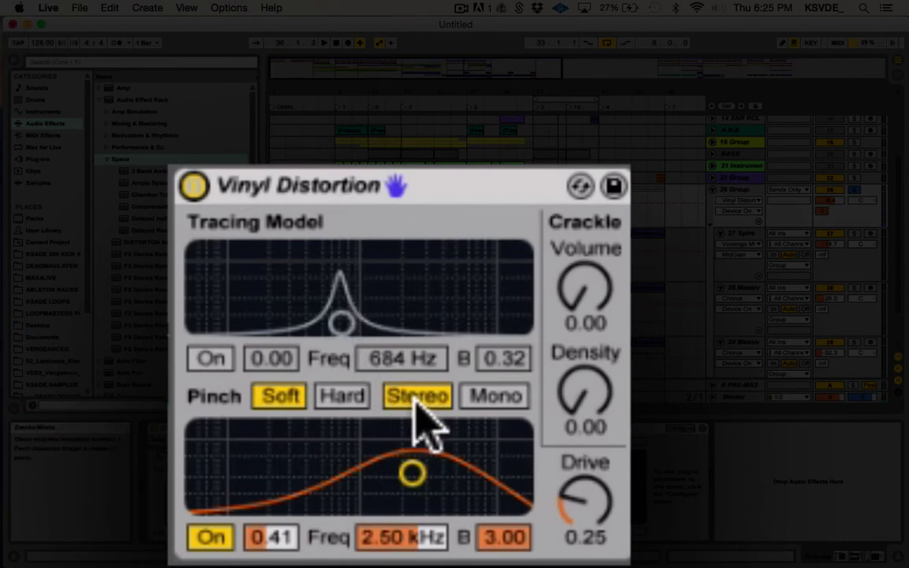
{"action": "left_click", "coordinate": [584, 501]}
{"action": "left_click_drag", "start_coordinate": [588, 508], "coordinate": [636, 288]}
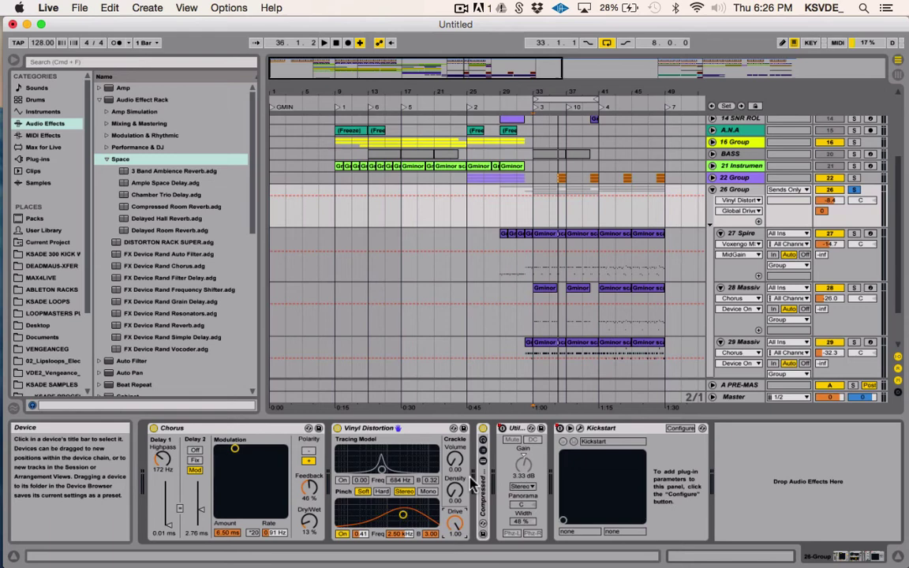
During playback, toggle Vinyl Distortion, then select it with Chorus and rack both with Cmd+G
{"action": "left_click", "coordinate": [399, 428]}
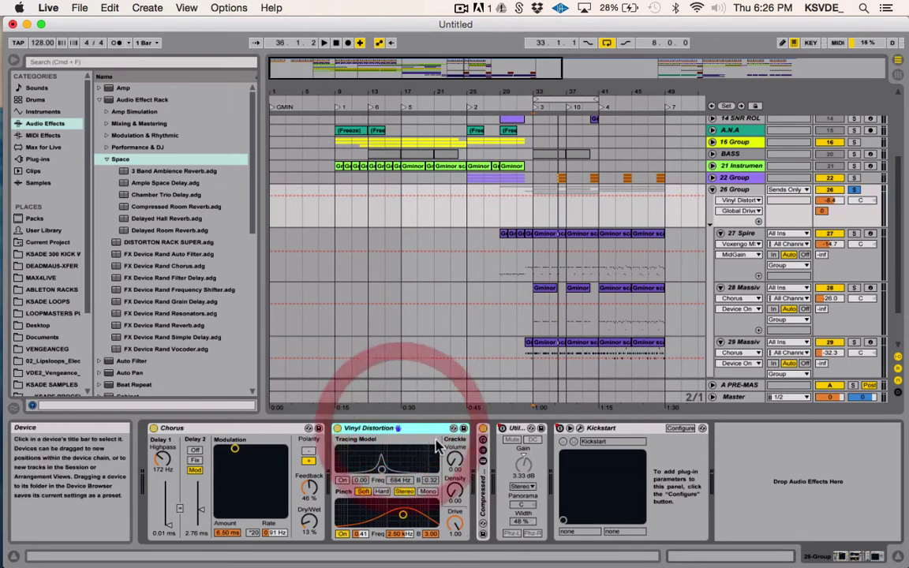
{"action": "key", "text": "space"}
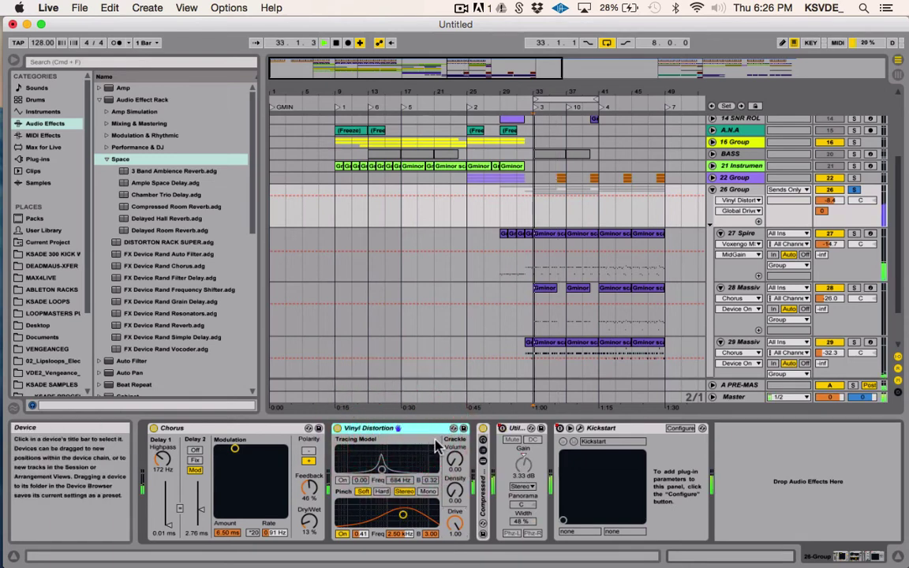
{"action": "left_click", "coordinate": [338, 433]}
{"action": "left_click", "coordinate": [338, 433]}
{"action": "left_click", "coordinate": [269, 431]}
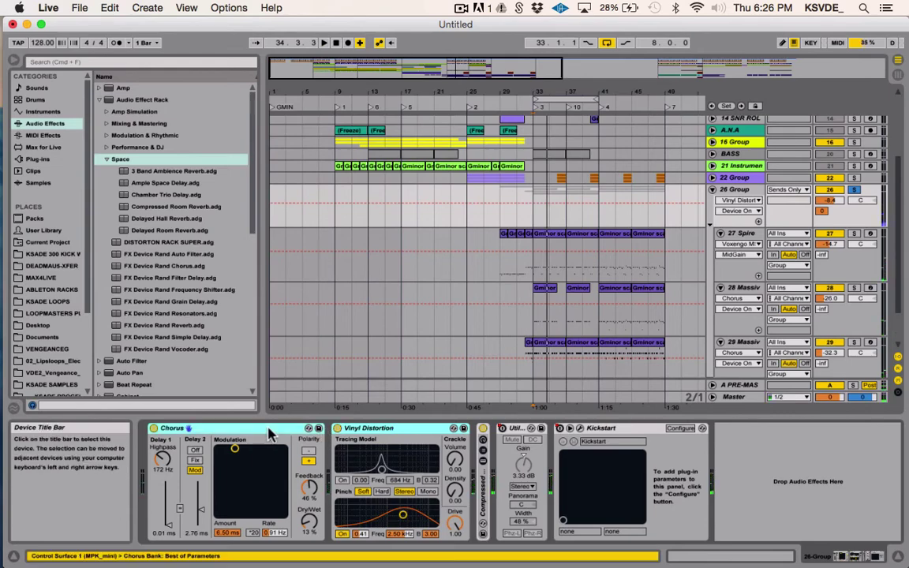
{"action": "key", "text": "super+g"}
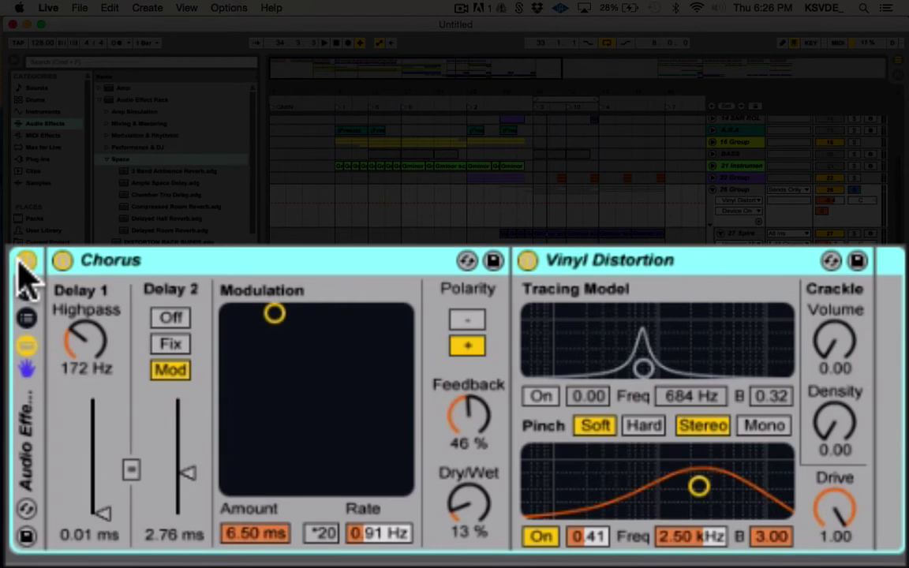
{"action": "left_click", "coordinate": [20, 262]}
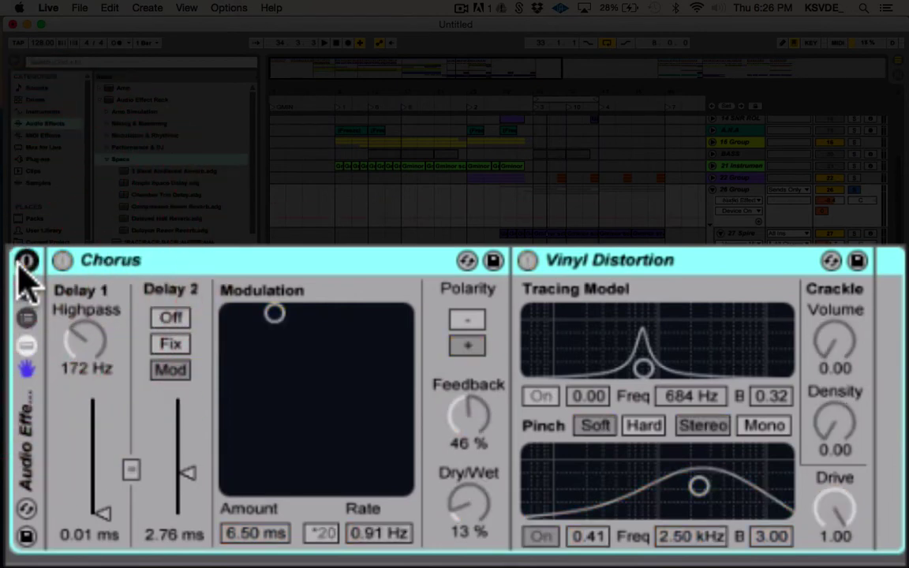
{"action": "left_click", "coordinate": [26, 260]}
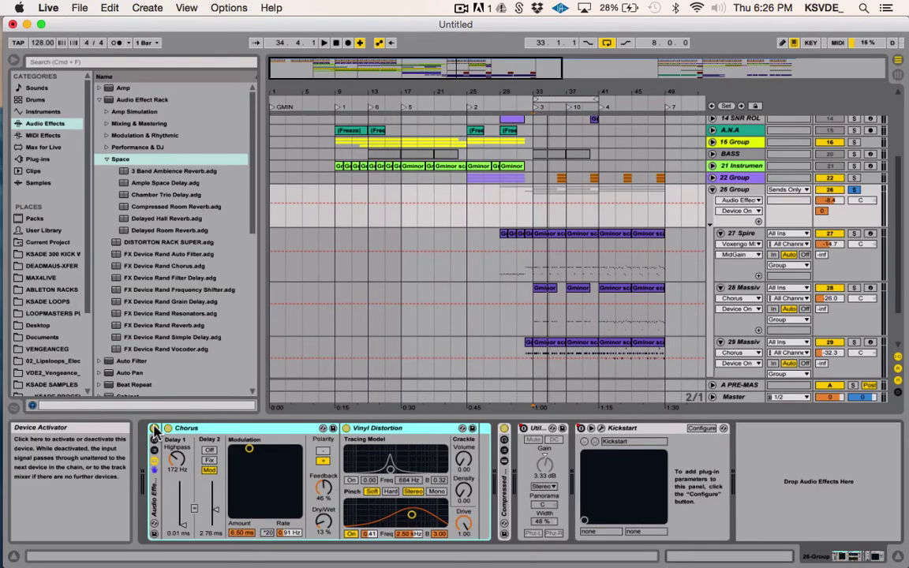
Solo 28 Massive and play its Gminor clip, switching its 100% wet Chorus off and on
{"action": "left_click", "coordinate": [550, 253]}
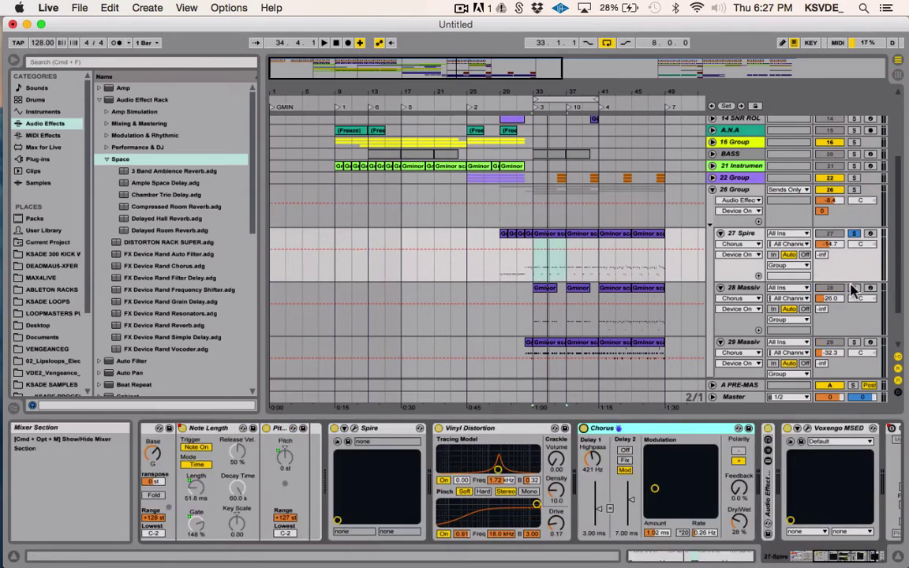
{"action": "left_click", "coordinate": [752, 292]}
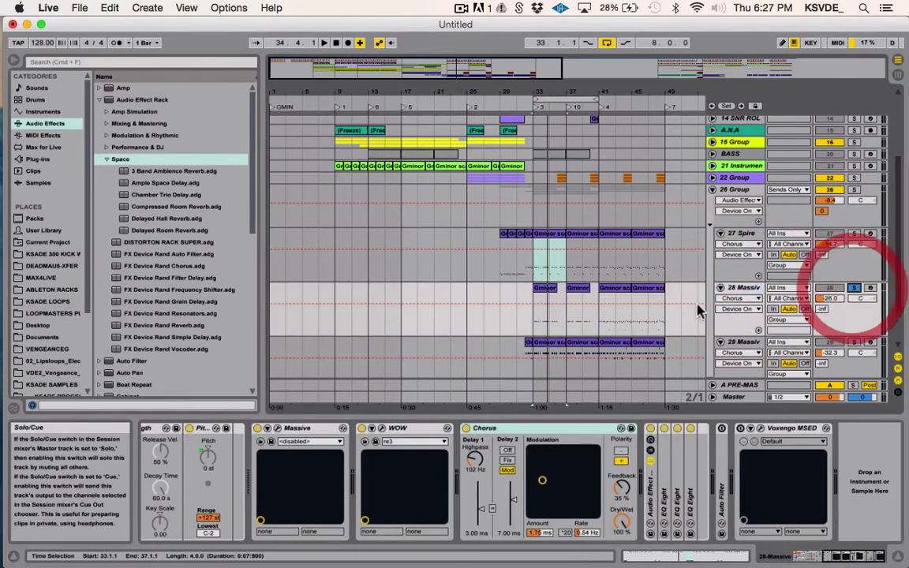
{"action": "left_click", "coordinate": [521, 429]}
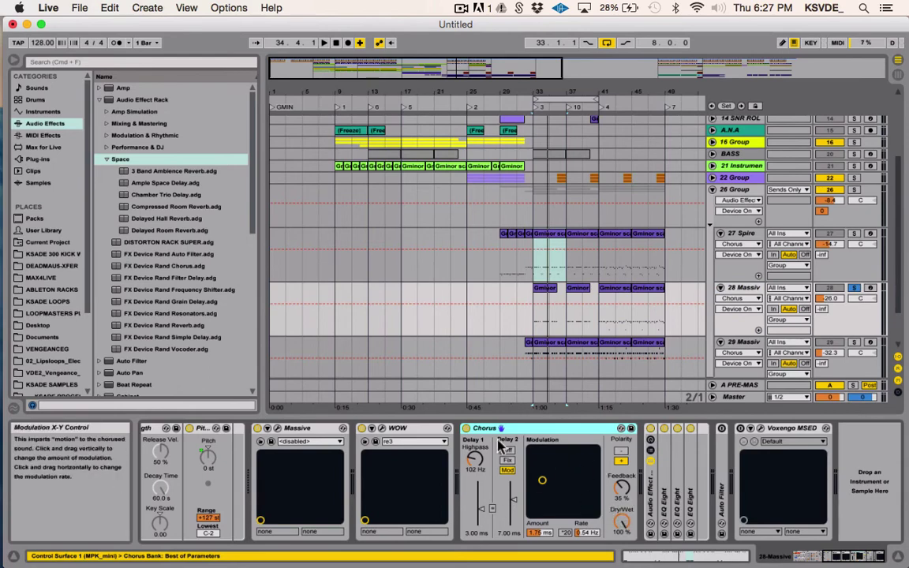
{"action": "left_click", "coordinate": [548, 290]}
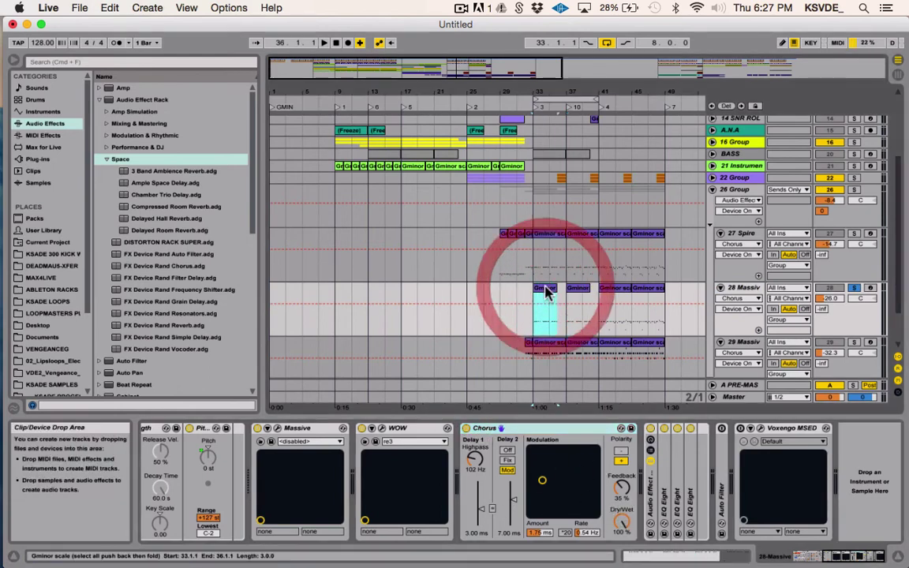
{"action": "left_click", "coordinate": [466, 430]}
{"action": "key", "text": "space"}
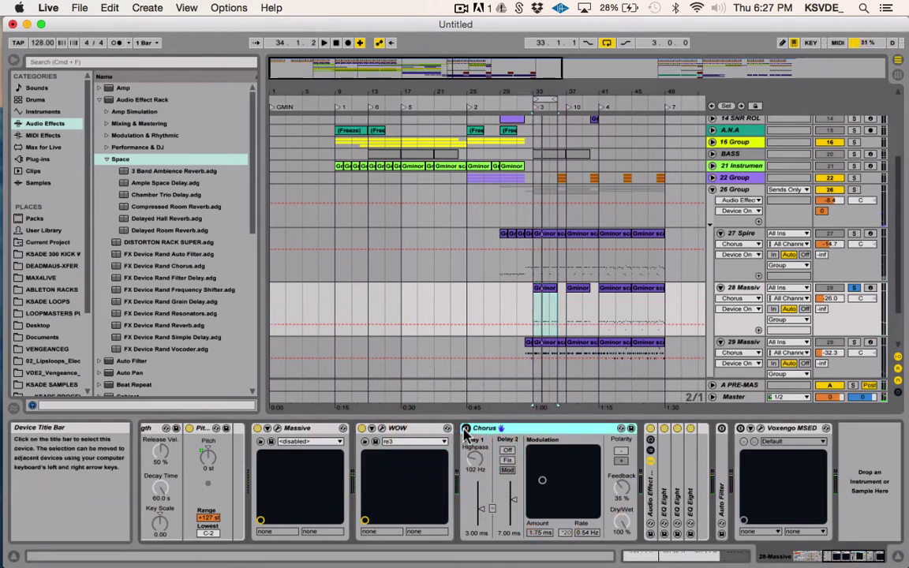
{"action": "left_click", "coordinate": [465, 429]}
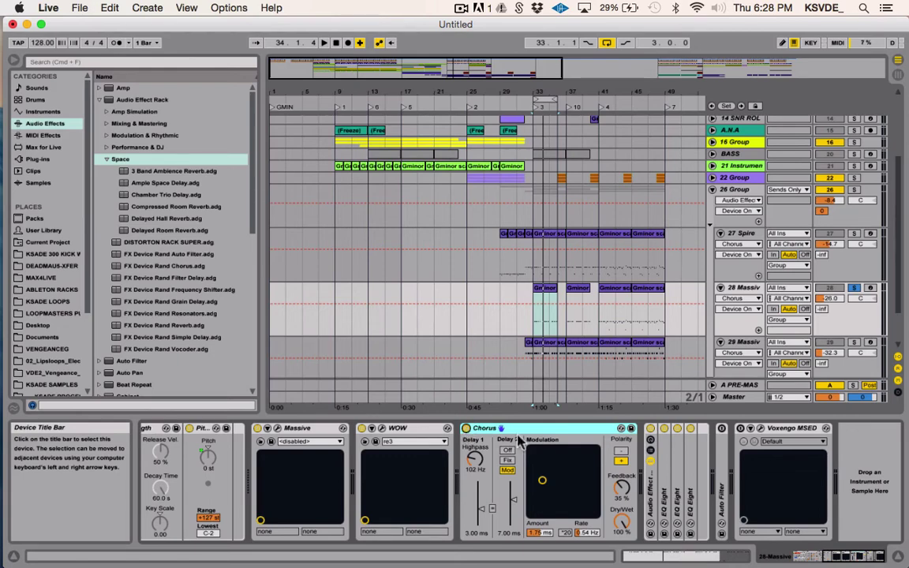
{"action": "mouse_move", "coordinate": [622, 522]}
{"action": "left_mouse_down"}
{"action": "mouse_move", "coordinate": [622, 553]}
{"action": "mouse_move", "coordinate": [622, 522]}
{"action": "left_mouse_up"}
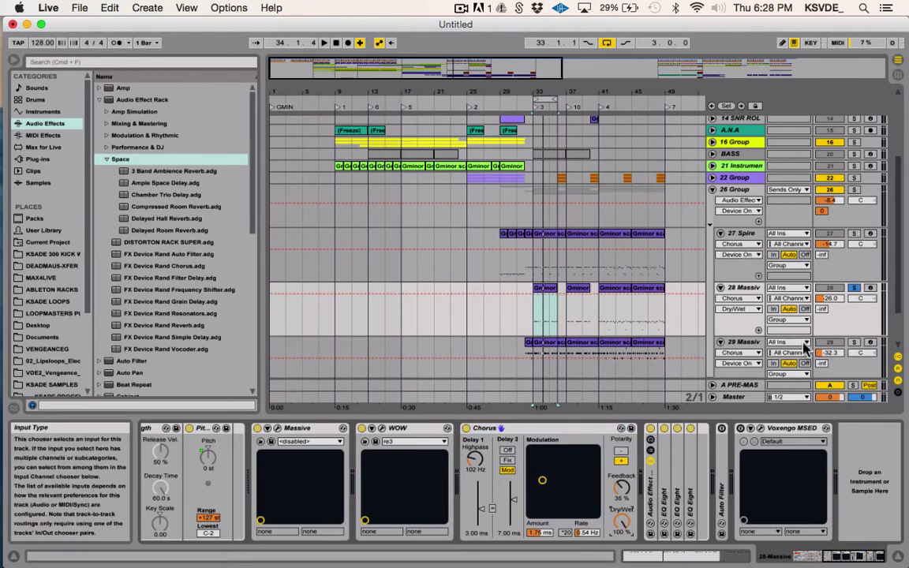
{"action": "left_click", "coordinate": [754, 290]}
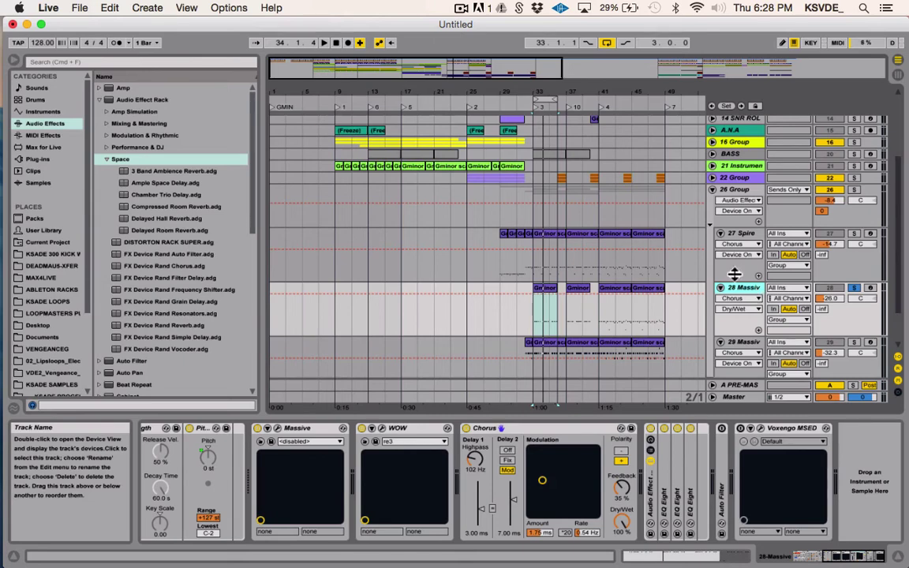
{"action": "left_click", "coordinate": [467, 434]}
{"action": "key", "text": "space"}
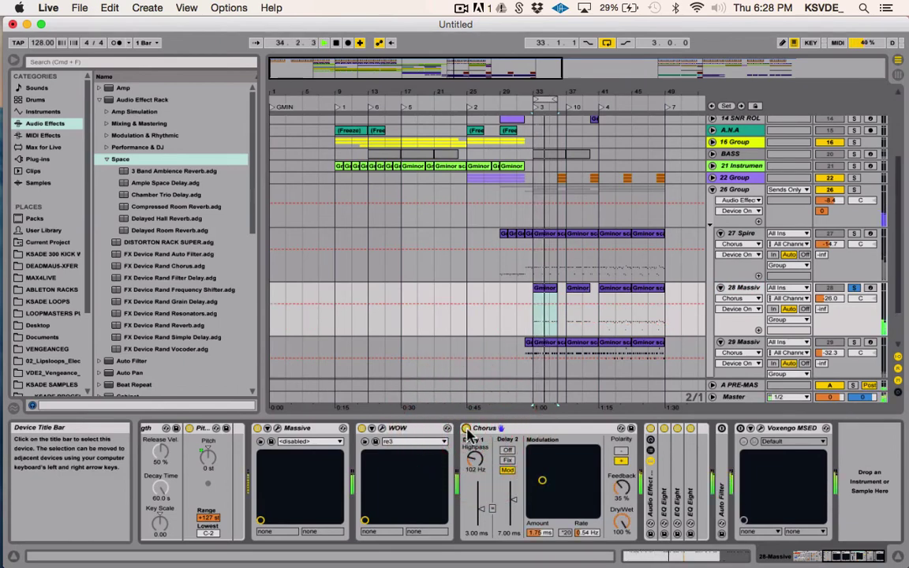
{"action": "left_click", "coordinate": [467, 429]}
{"action": "left_click", "coordinate": [466, 428]}
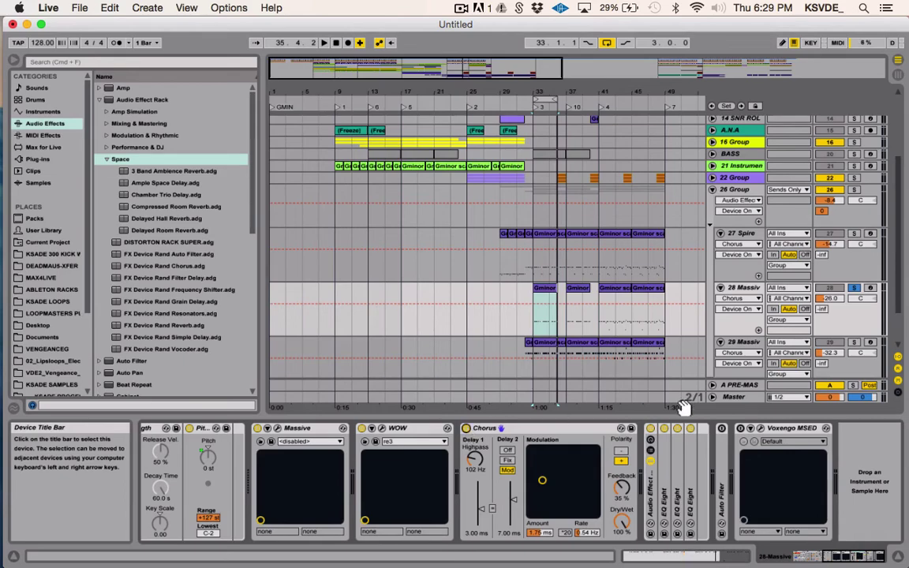
Select 29 Massive and move the solo from track 28 to track 29
{"action": "left_click", "coordinate": [742, 234]}
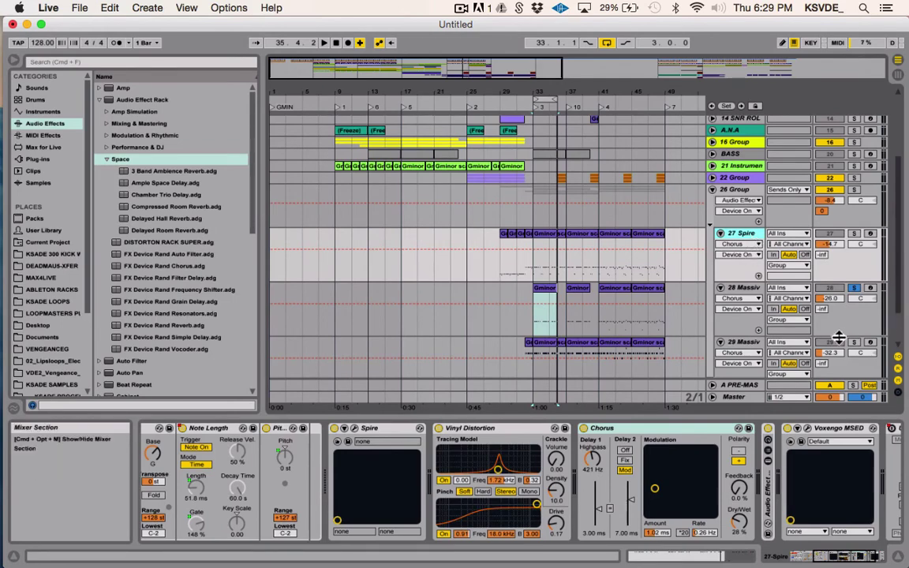
{"action": "left_click", "coordinate": [746, 344]}
{"action": "left_click", "coordinate": [854, 341]}
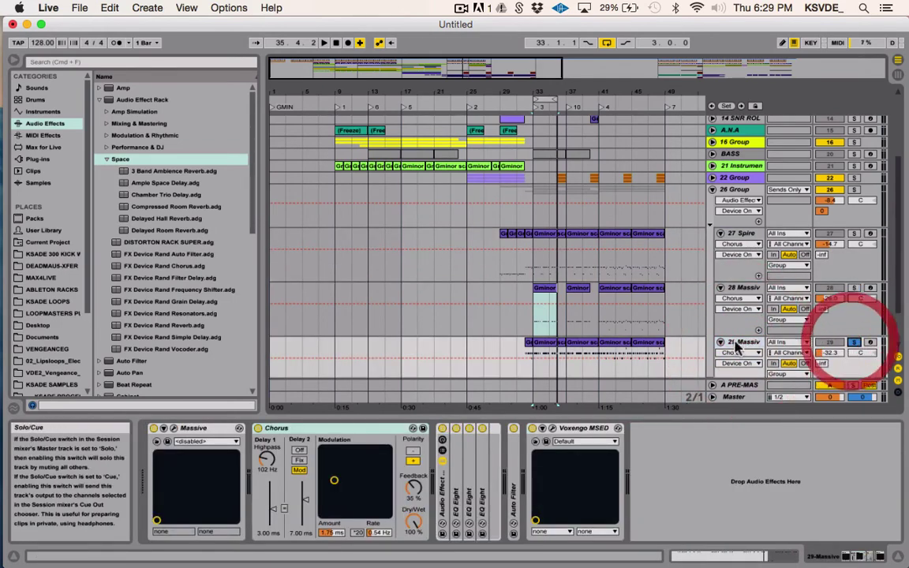
{"action": "left_click", "coordinate": [742, 342]}
Select bars 33 to 37 on track 29 and toggle its Chorus off and back on
{"action": "left_click_drag", "start_coordinate": [534, 356], "coordinate": [566, 359]}
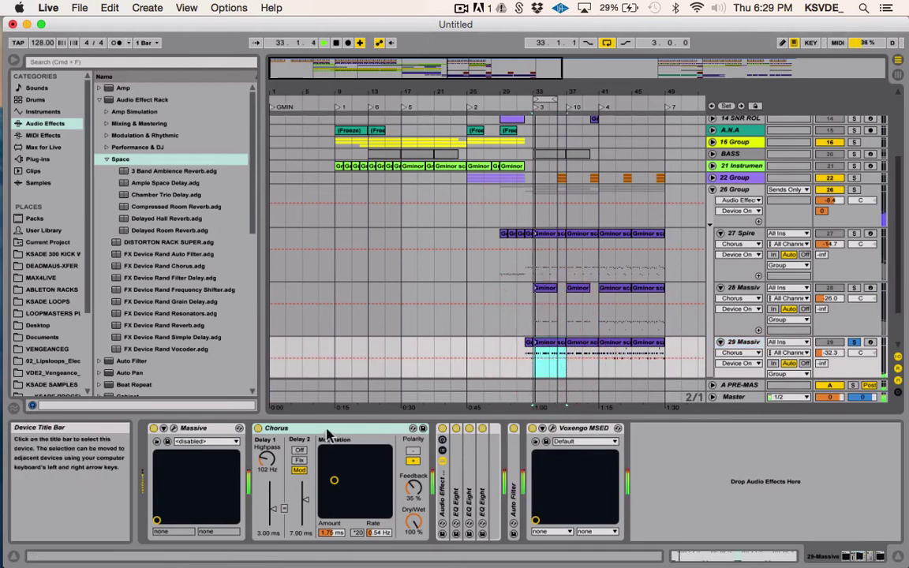
{"action": "left_click", "coordinate": [258, 430]}
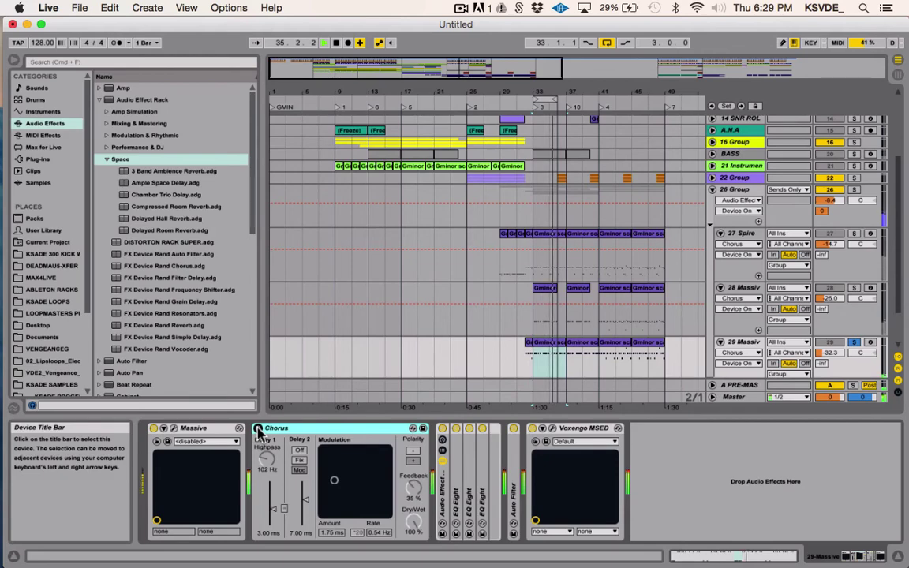
{"action": "left_click", "coordinate": [258, 429]}
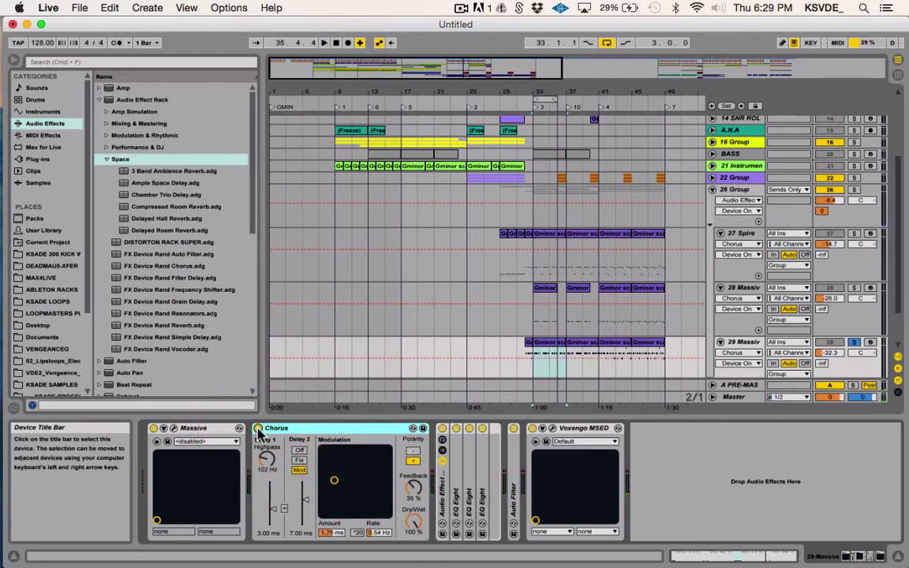